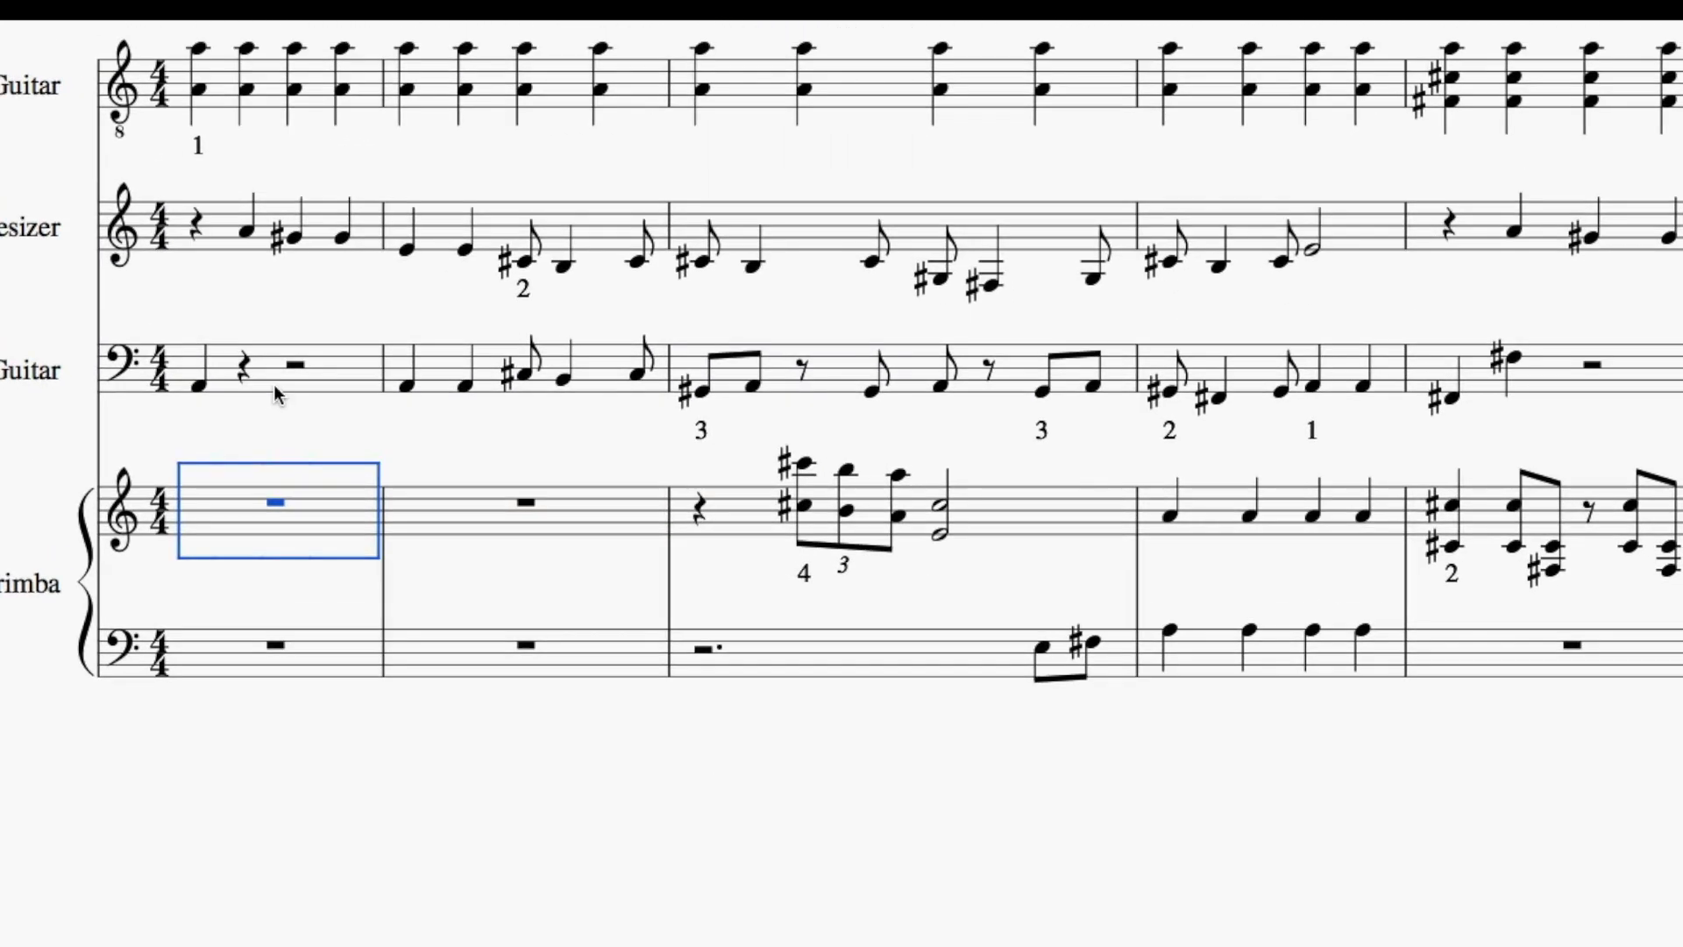
pyautogui.click(331, 365)
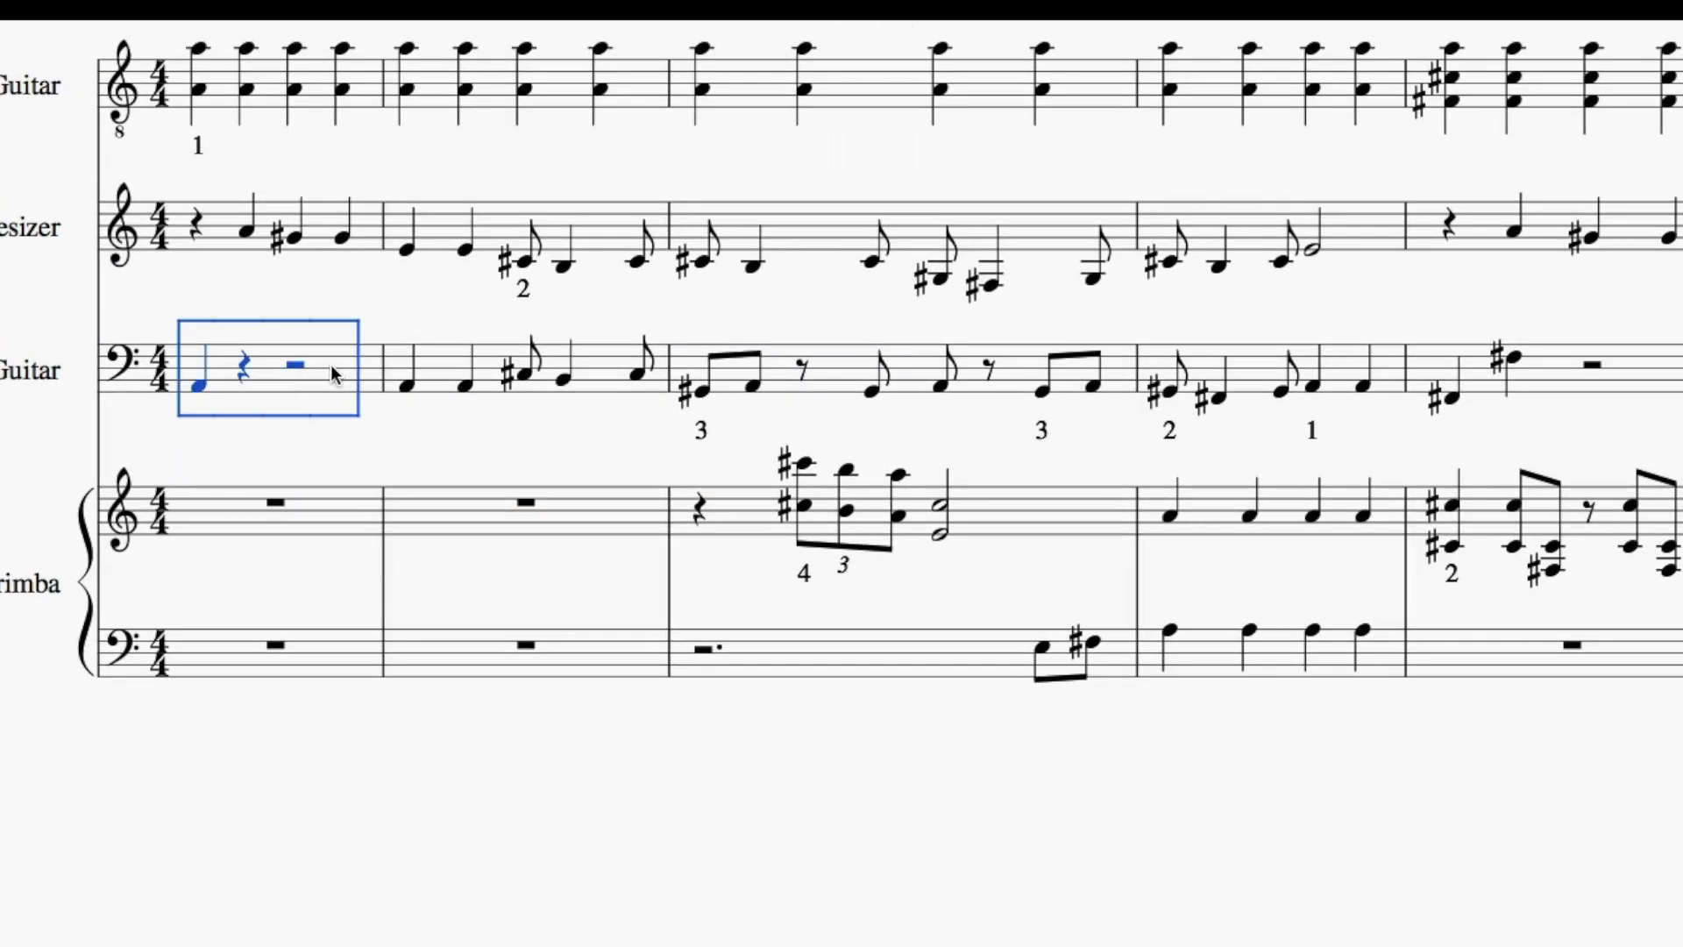
pyautogui.press('space')
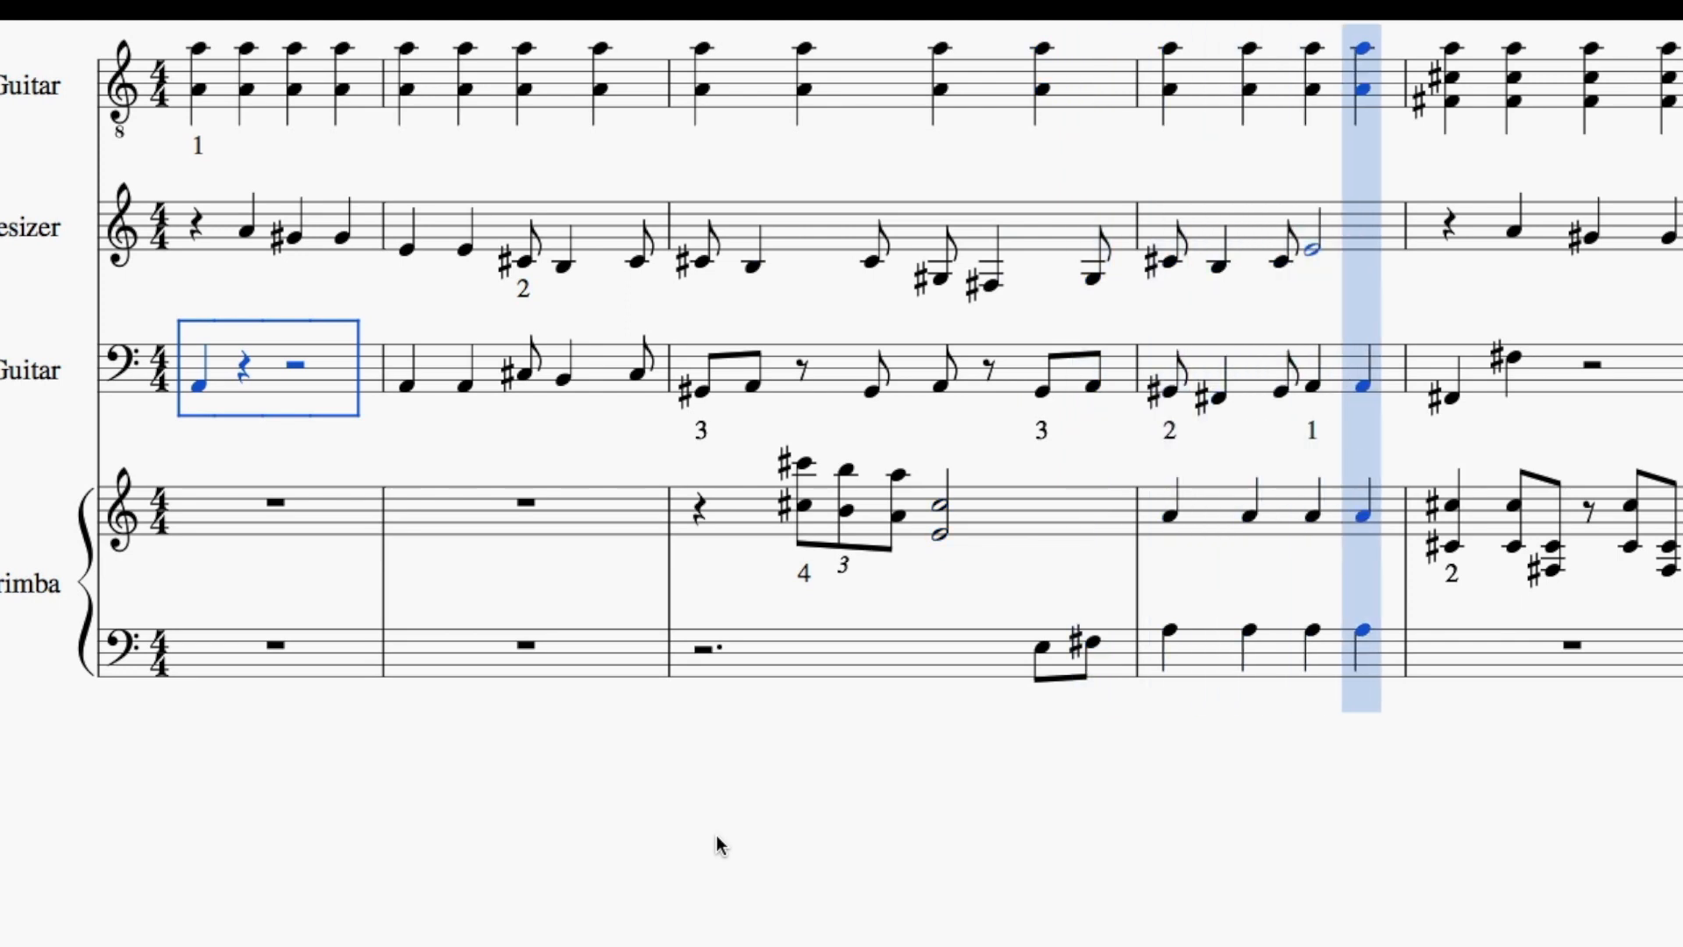
pyautogui.press('space')
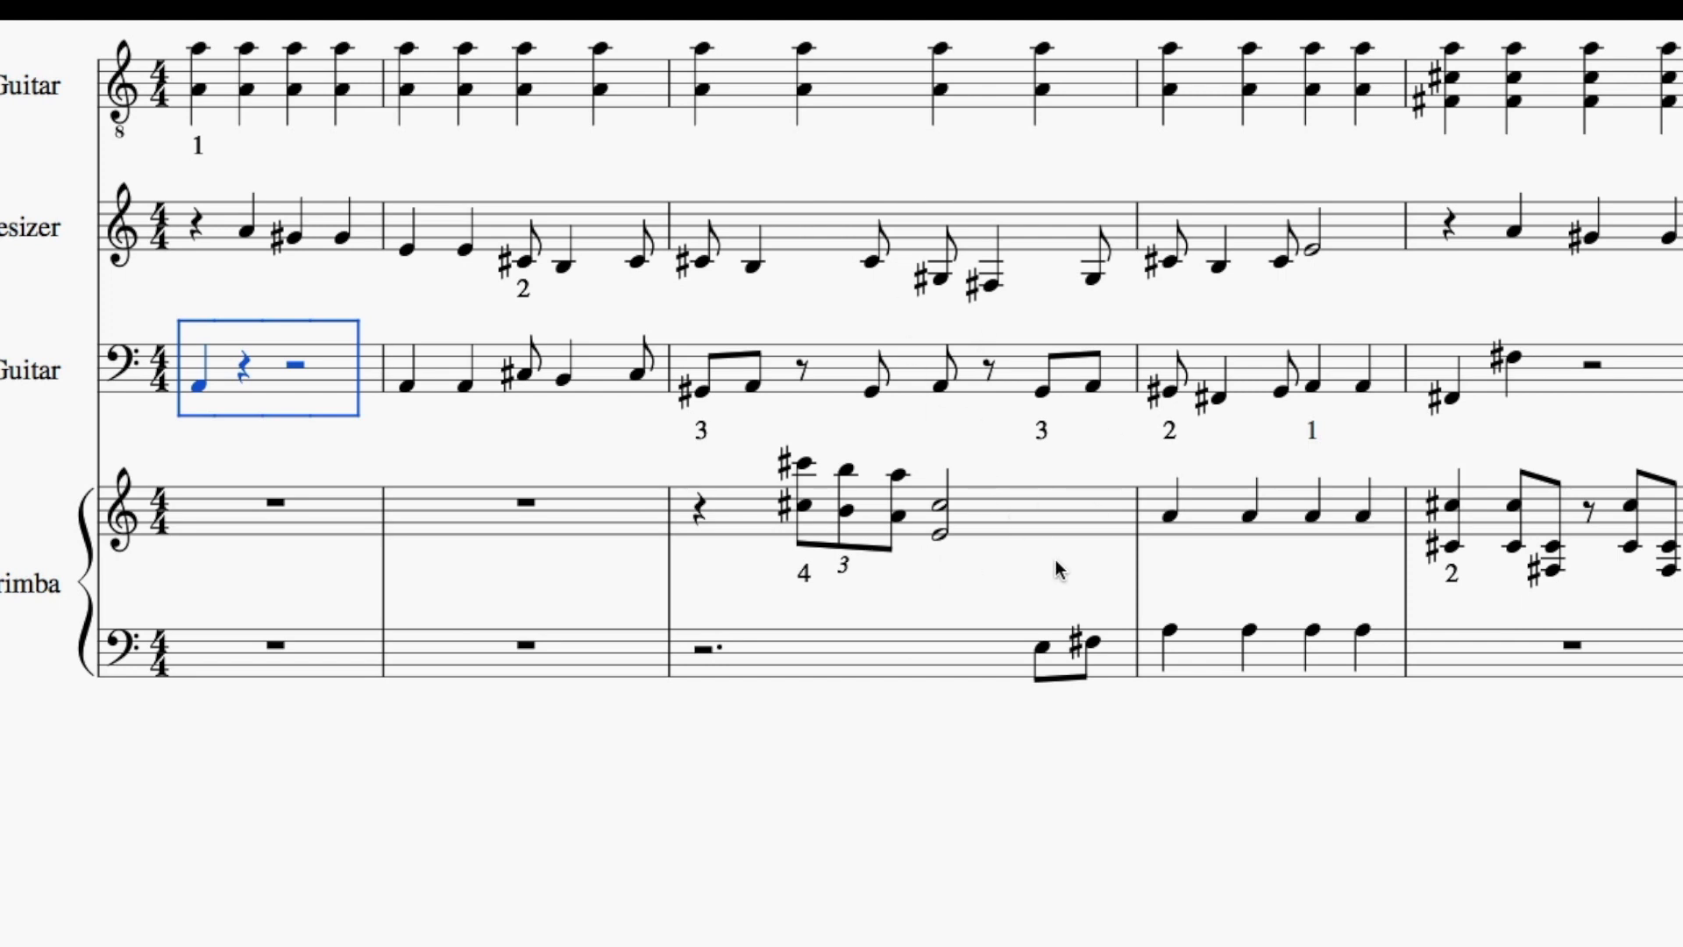
pyautogui.hscroll(2, 1056, 570)
pyautogui.hscroll(-2, 1056, 570)
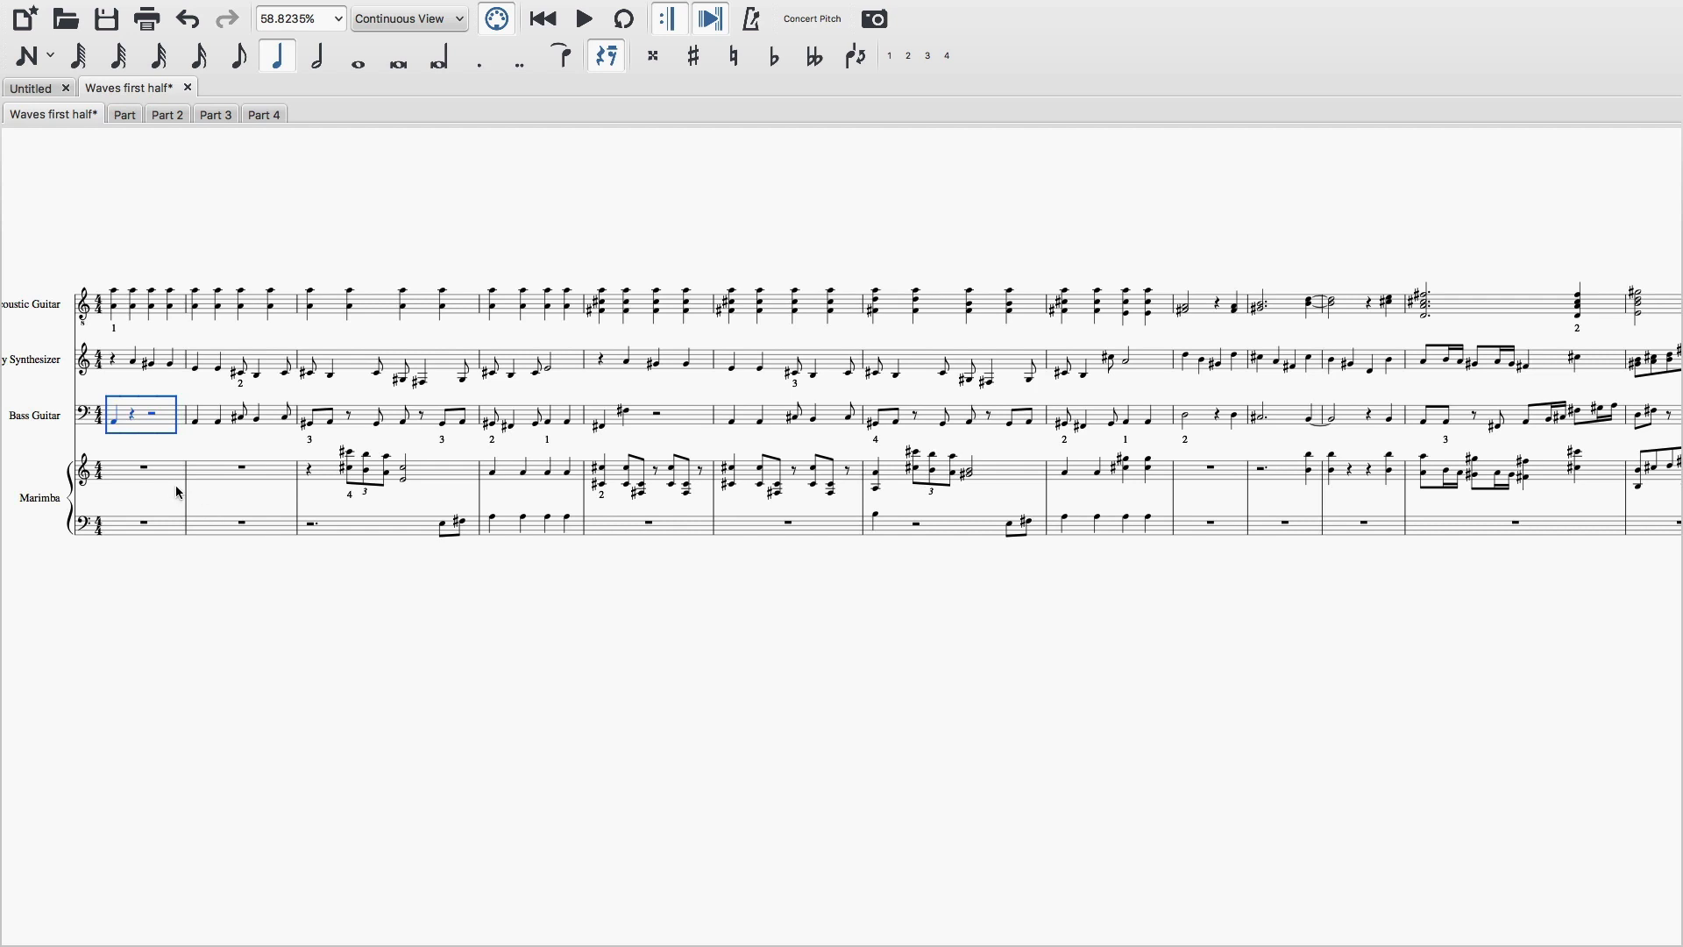
pyautogui.hscroll(1, 170, 483)
pyautogui.hscroll(1, 171, 483)
pyautogui.hscroll(1, 170, 483)
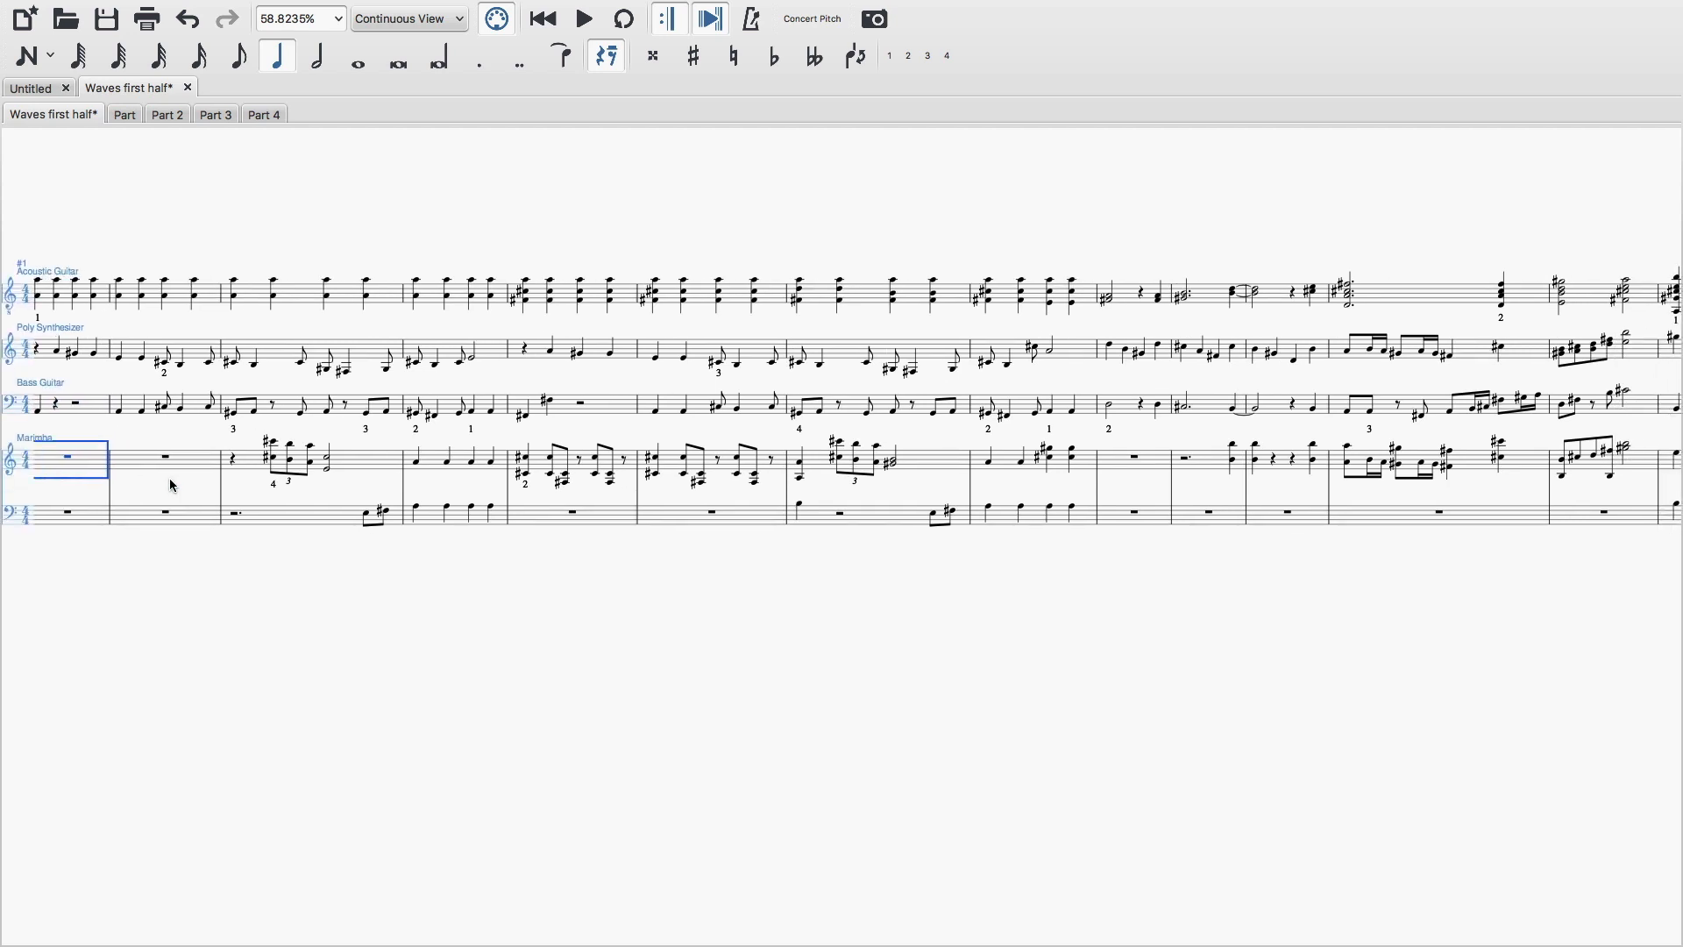